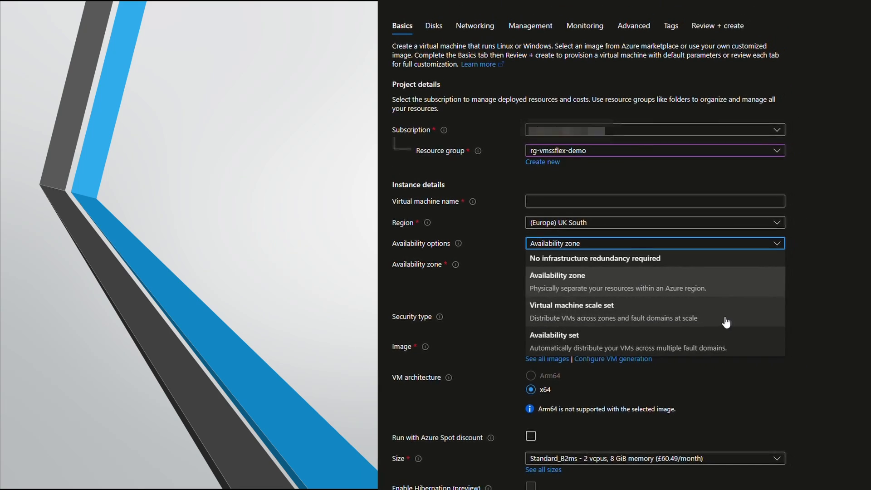
Step: Set the availability option to Virtual machine scale set and open the scale set selector in the new VM form
{"action": "left_click", "coordinate": [726, 318]}
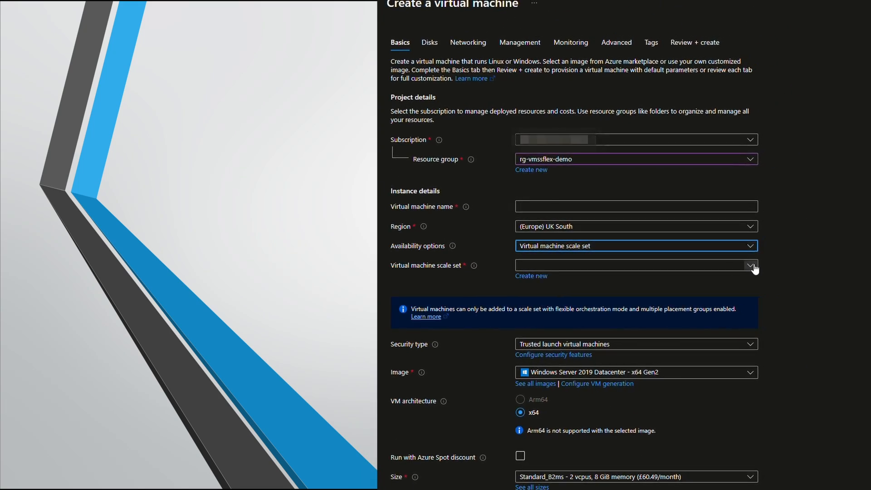
{"action": "left_click", "coordinate": [698, 266]}
{"action": "left_click", "coordinate": [685, 201]}
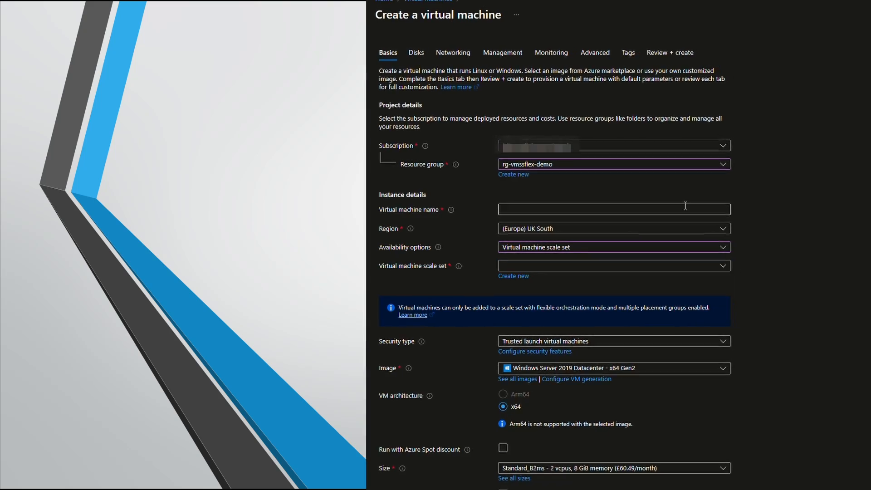
{"action": "left_click", "coordinate": [644, 266]}
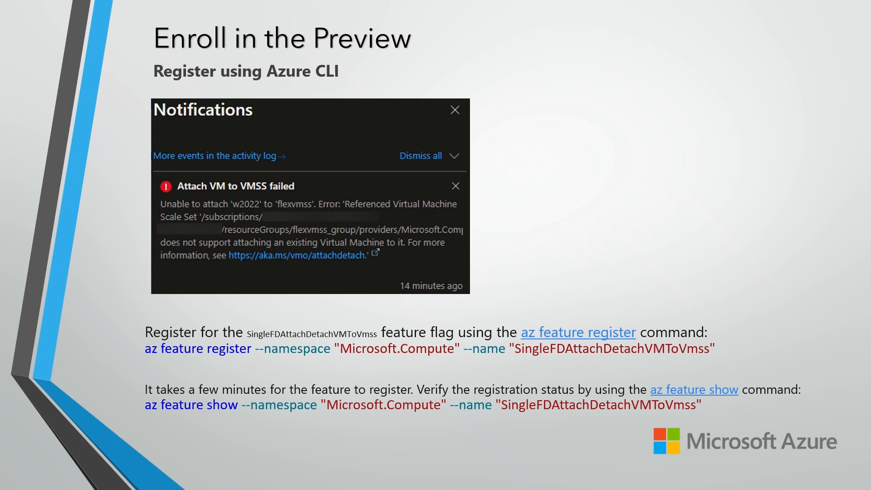
{"action": "key", "text": "Right"}
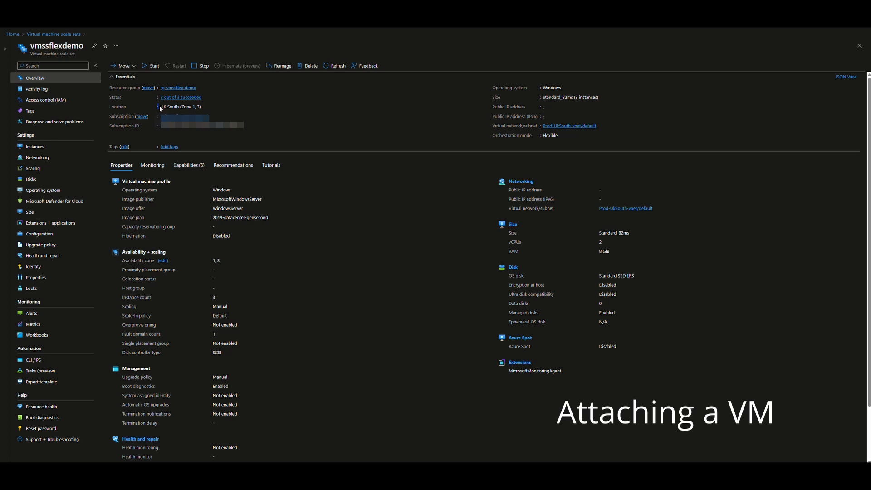
Step: Review the vmssflexdemo scale set's location, orchestration mode and single placement group properties
{"action": "left_click_drag", "start_coordinate": [160, 107], "coordinate": [219, 108]}
{"action": "left_click", "coordinate": [356, 120]}
{"action": "left_click_drag", "start_coordinate": [484, 135], "coordinate": [570, 135]}
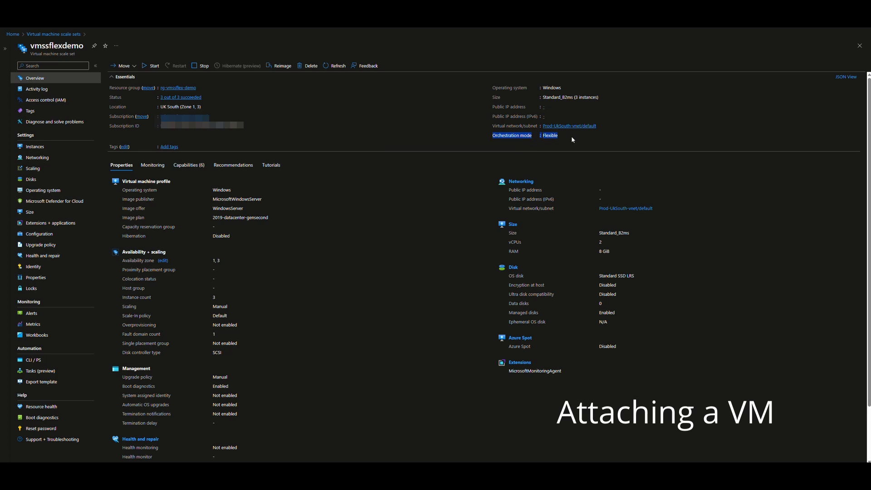
{"action": "left_click", "coordinate": [464, 159]}
{"action": "scroll", "coordinate": [313, 266], "scroll_direction": "down", "scroll_amount": 2}
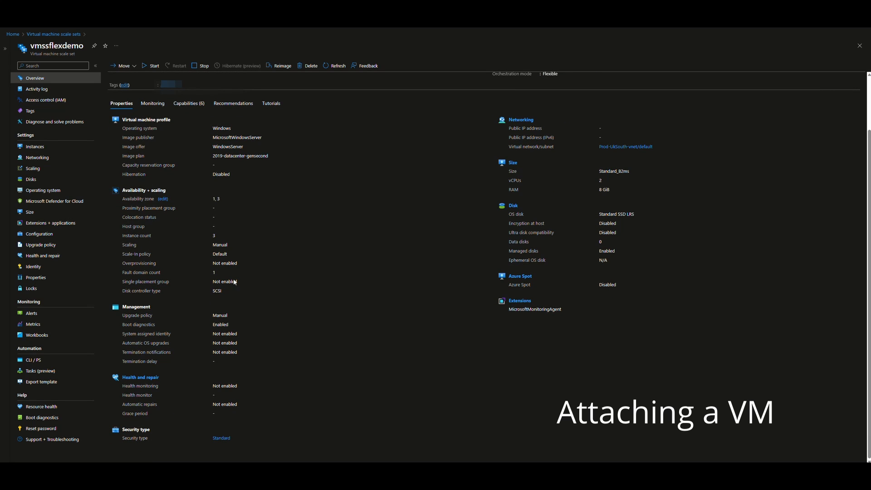
{"action": "left_click_drag", "start_coordinate": [115, 275], "coordinate": [185, 276]}
{"action": "left_click", "coordinate": [328, 278]}
Step: Open the standalone1 VM from the scale set instances and review its status, location and scale set properties
{"action": "left_click", "coordinate": [45, 150]}
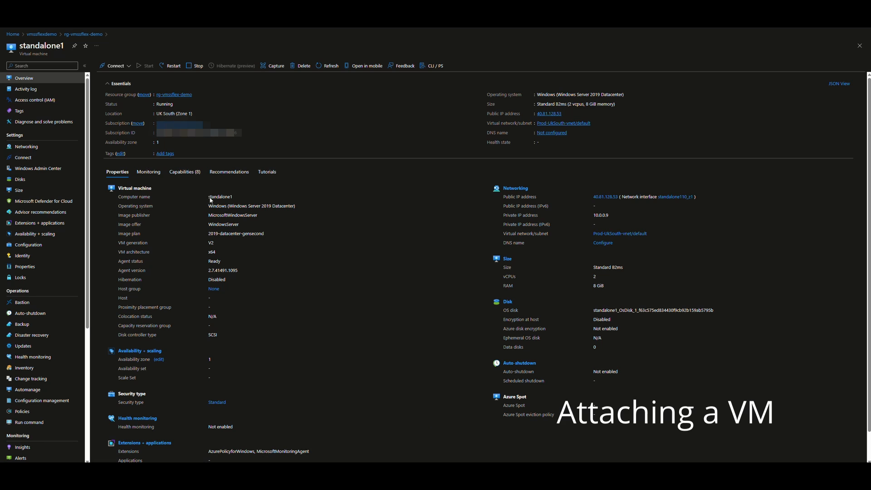
{"action": "left_click_drag", "start_coordinate": [19, 49], "coordinate": [59, 60]}
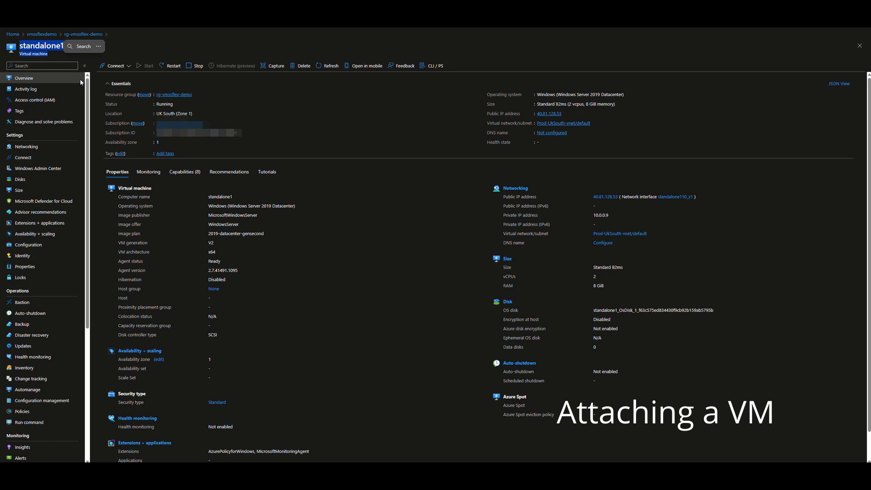
{"action": "left_click", "coordinate": [134, 131]}
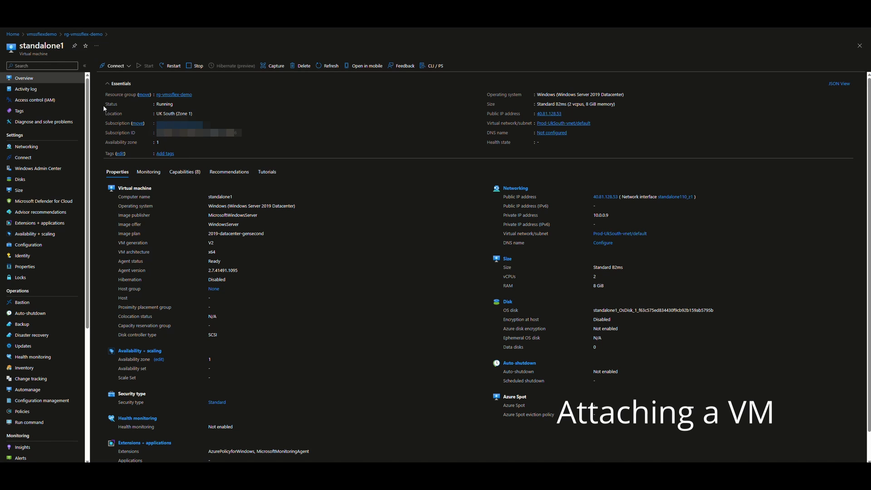
{"action": "left_click_drag", "start_coordinate": [103, 108], "coordinate": [205, 111]}
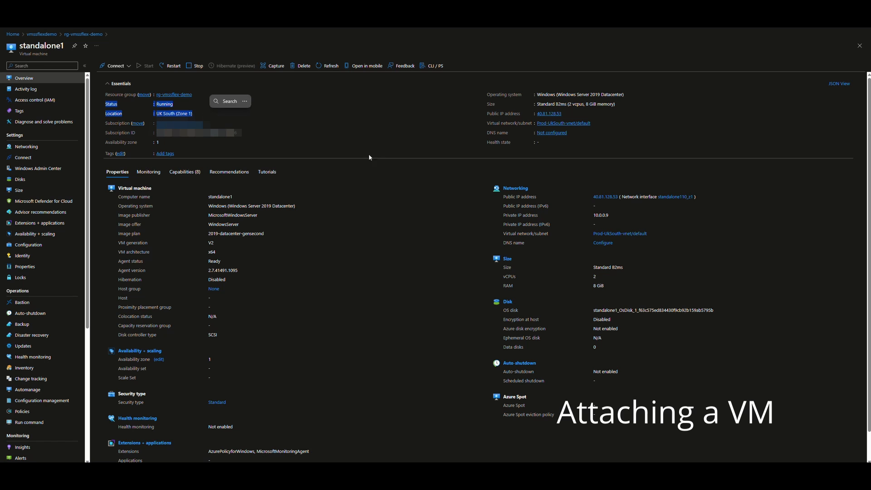
{"action": "left_click", "coordinate": [407, 317]}
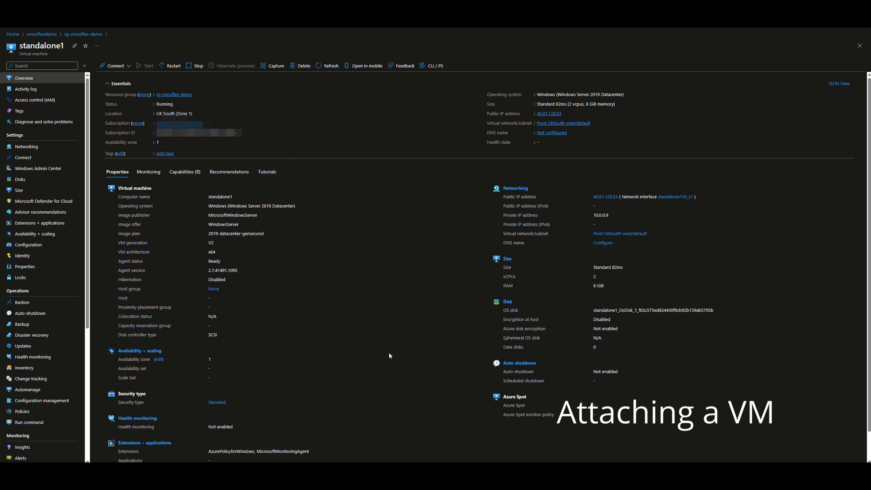
{"action": "scroll", "coordinate": [389, 356], "scroll_direction": "down", "scroll_amount": 1}
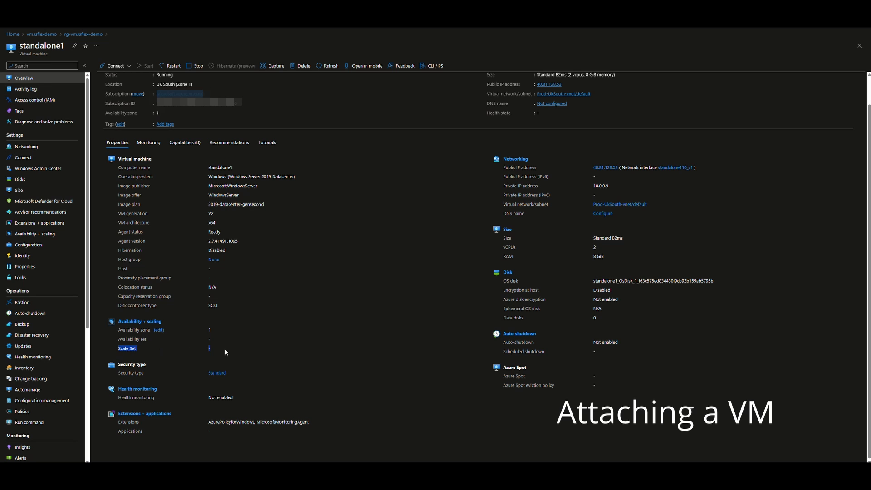
Step: Attach standalone1 to the vmssflexdemo scale set from its Availability + scaling settings, then refresh the overview
{"action": "left_click", "coordinate": [53, 236]}
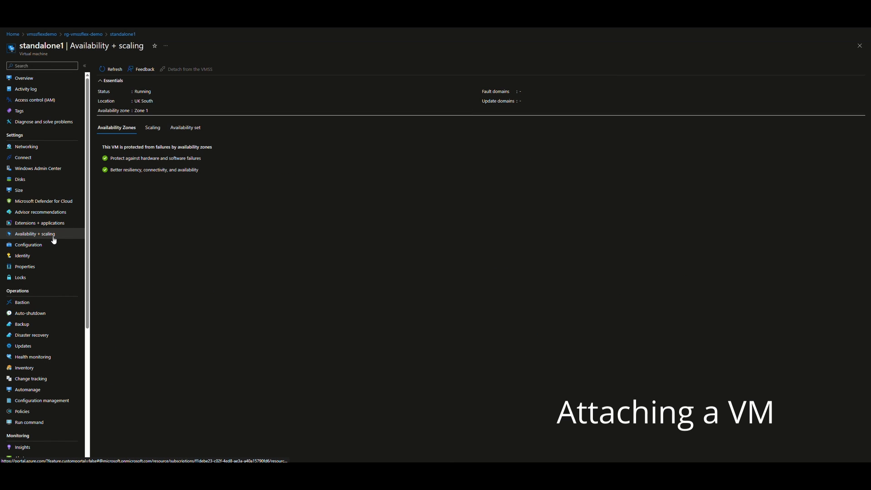
{"action": "left_click", "coordinate": [153, 127]}
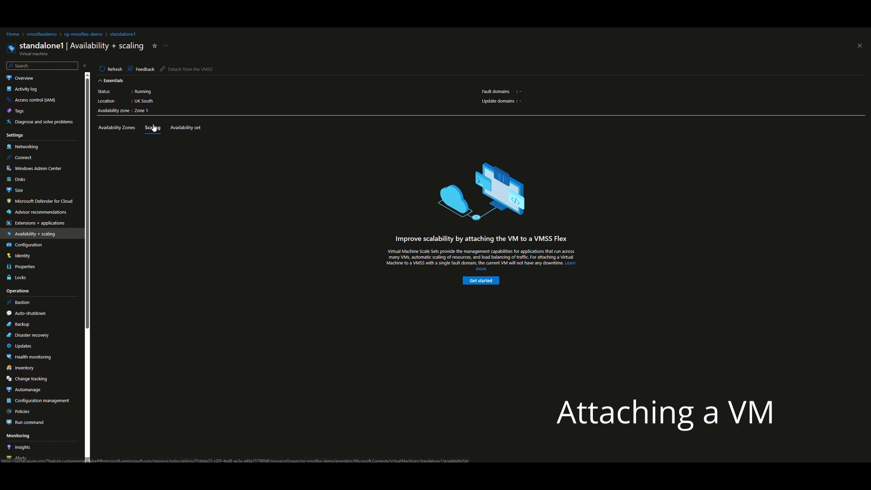
{"action": "left_click", "coordinate": [482, 280]}
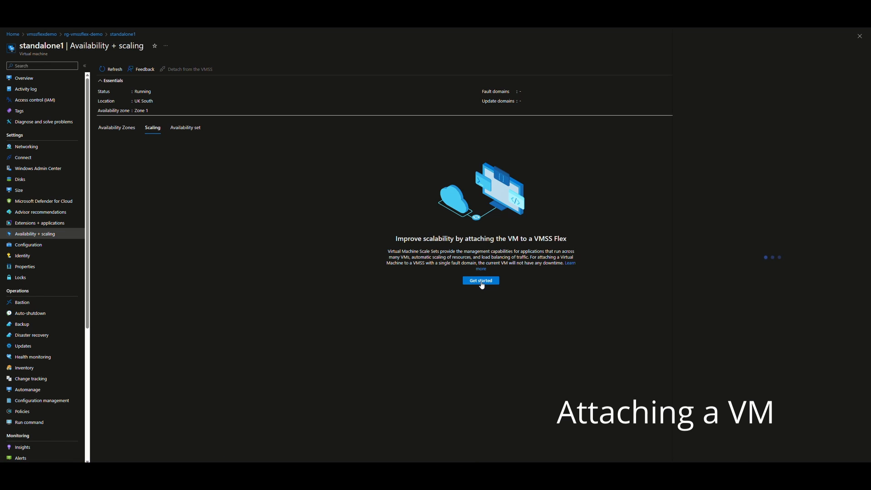
{"action": "left_click", "coordinate": [832, 99]}
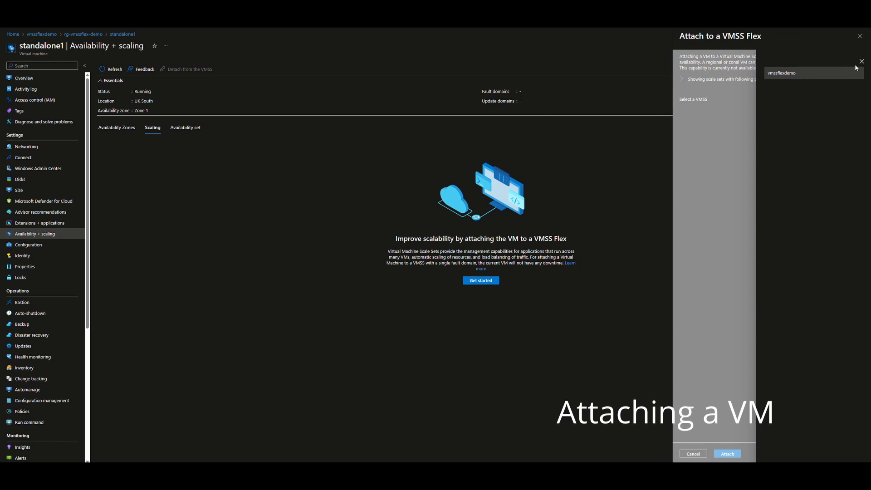
{"action": "left_click", "coordinate": [857, 72]}
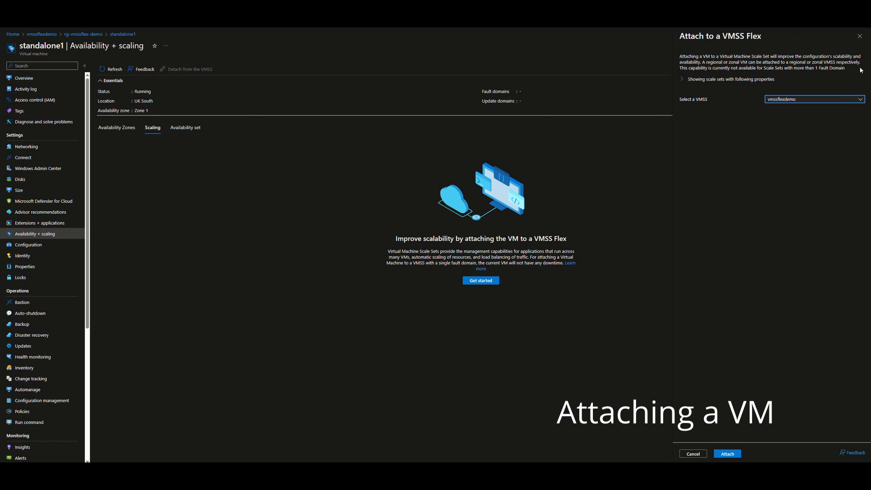
{"action": "left_click", "coordinate": [727, 455]}
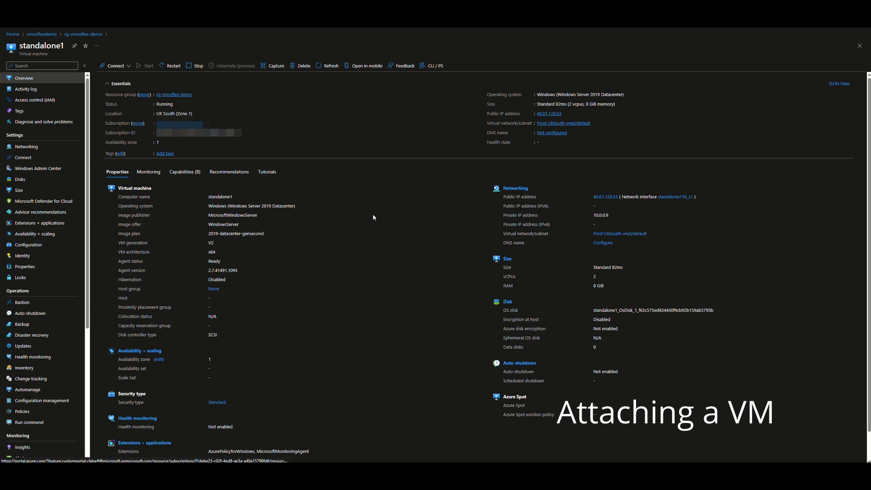
{"action": "left_click", "coordinate": [328, 66]}
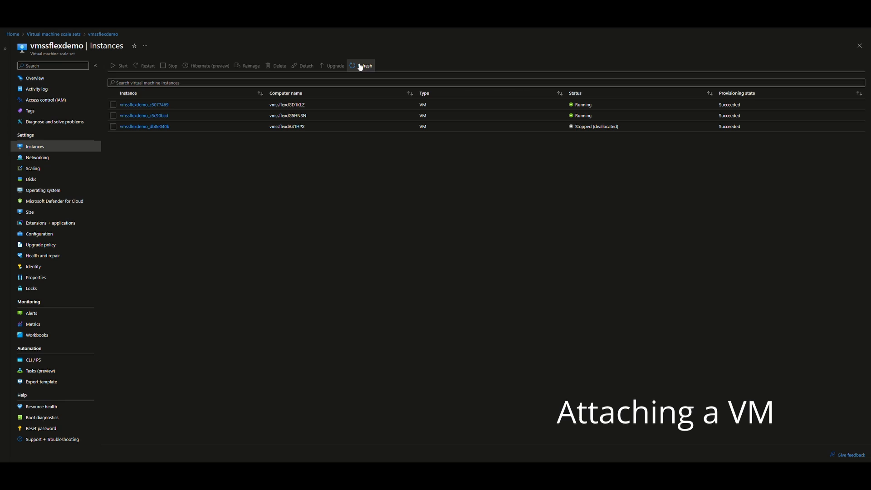
{"action": "left_click", "coordinate": [361, 68]}
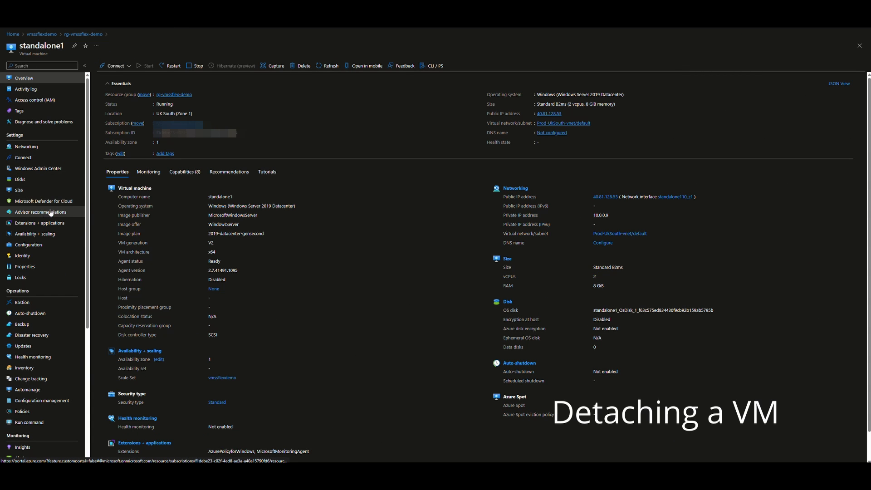
Step: Detach standalone1 from the scale set via Availability + scaling and confirm the detach
{"action": "left_click", "coordinate": [47, 234]}
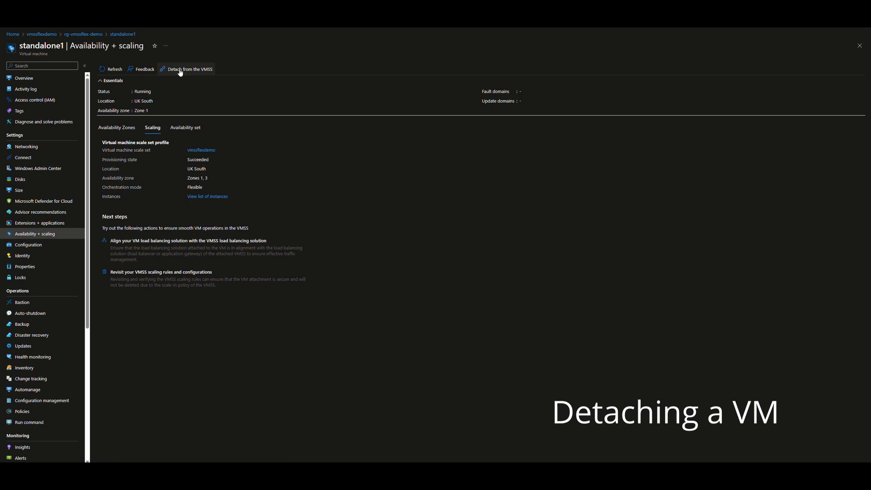
{"action": "left_click", "coordinate": [190, 68]}
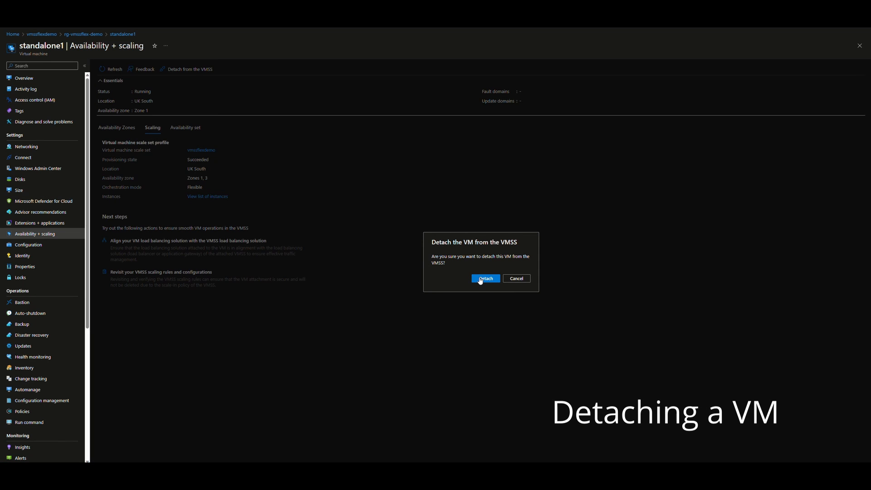
{"action": "left_click", "coordinate": [484, 279]}
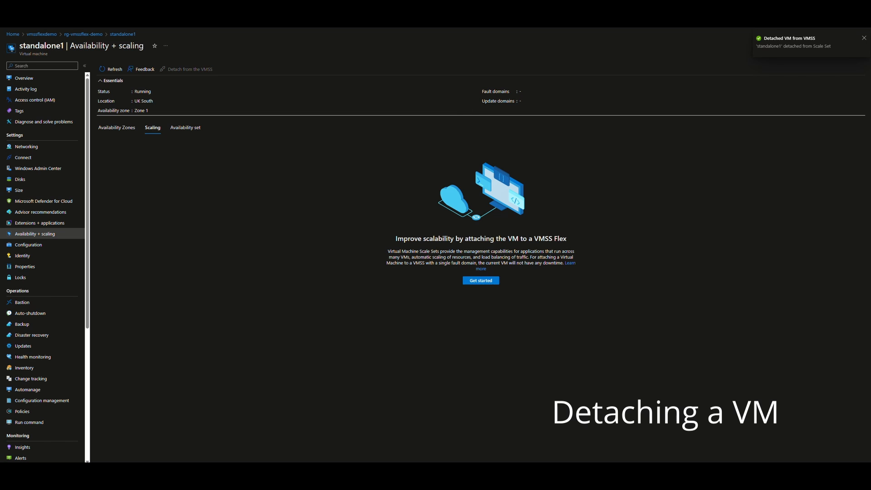
Step: Refresh the VM overview and the scale set's instance list to check the VM's scale set membership
{"action": "left_click", "coordinate": [24, 78]}
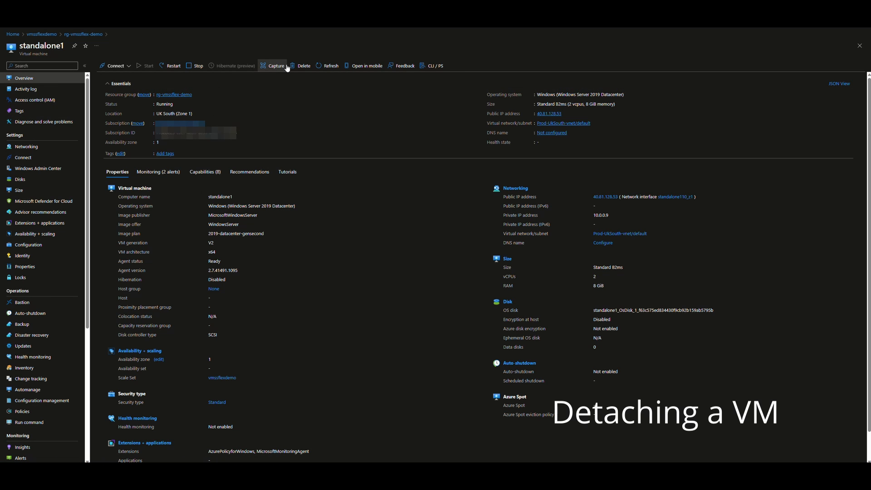
{"action": "left_click", "coordinate": [326, 68]}
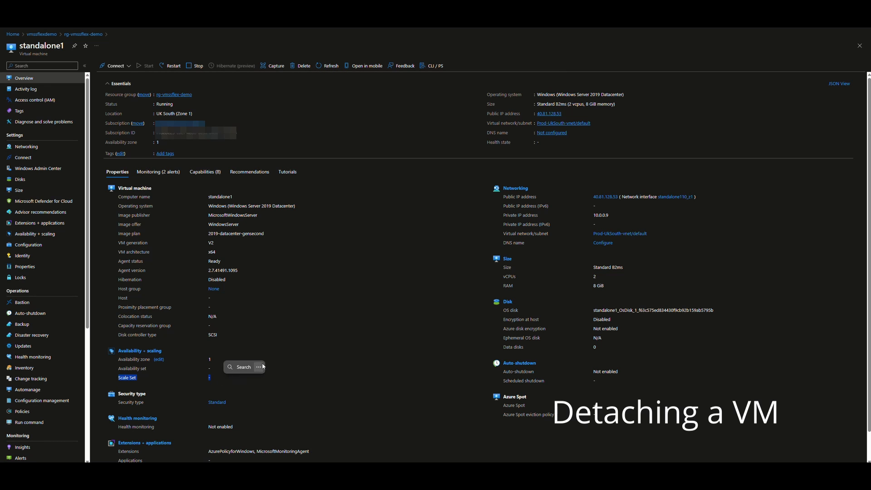
{"action": "right_click", "coordinate": [223, 371]}
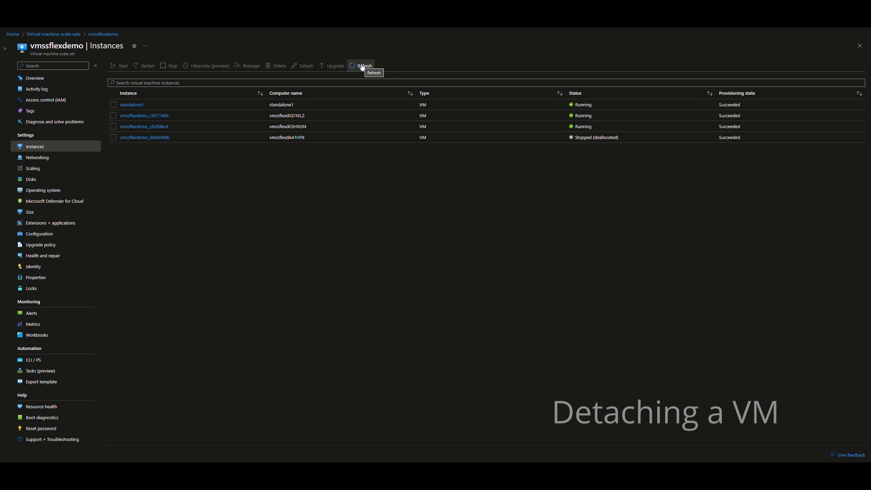
{"action": "left_click", "coordinate": [362, 66]}
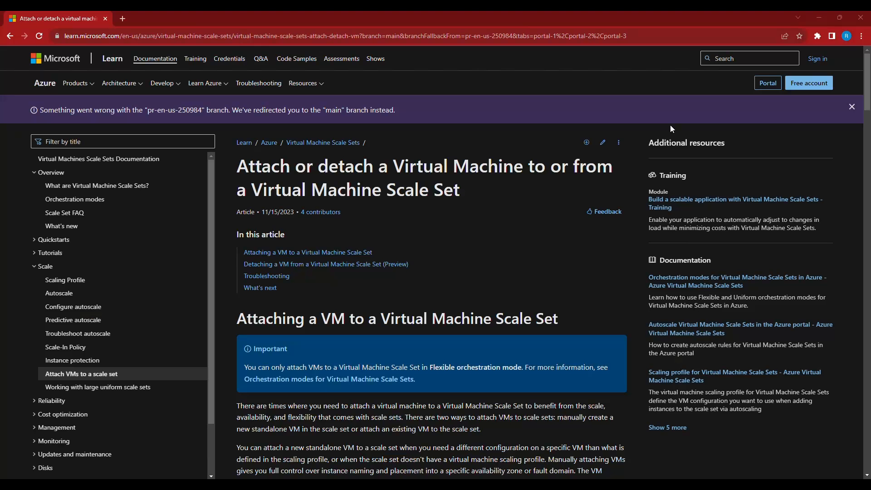
Step: Switch to the Microsoft Learn article on attaching and detaching VMs and read the attach and detach sections
{"action": "scroll", "coordinate": [671, 129], "scroll_direction": "down", "scroll_amount": 10}
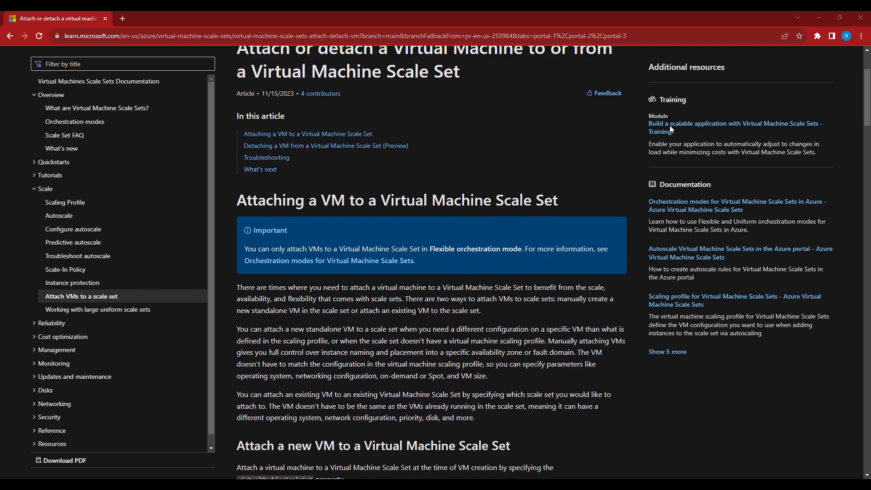
{"action": "scroll", "coordinate": [670, 131], "scroll_direction": "down", "scroll_amount": 6}
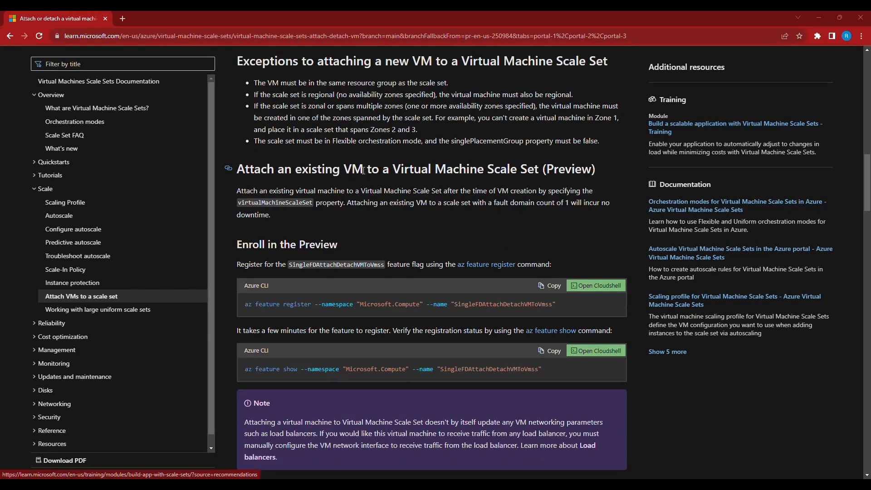
{"action": "left_click_drag", "start_coordinate": [237, 169], "coordinate": [603, 170]}
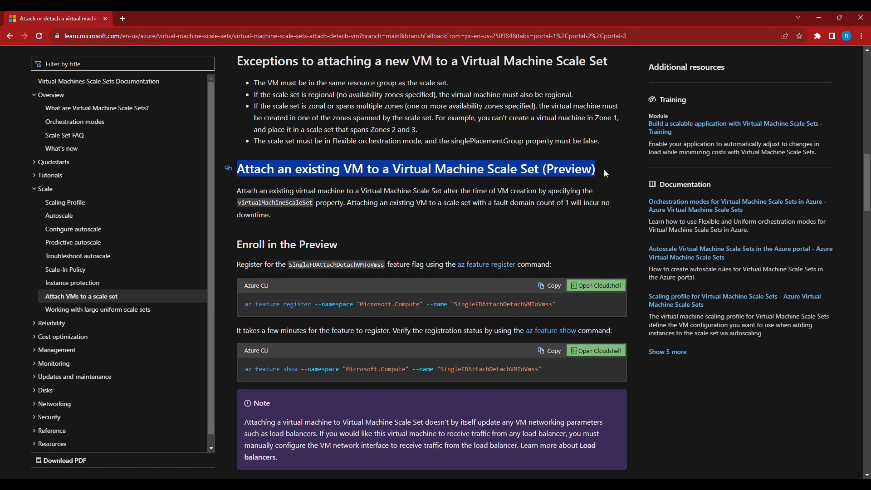
{"action": "scroll", "coordinate": [616, 218], "scroll_direction": "down", "scroll_amount": 17}
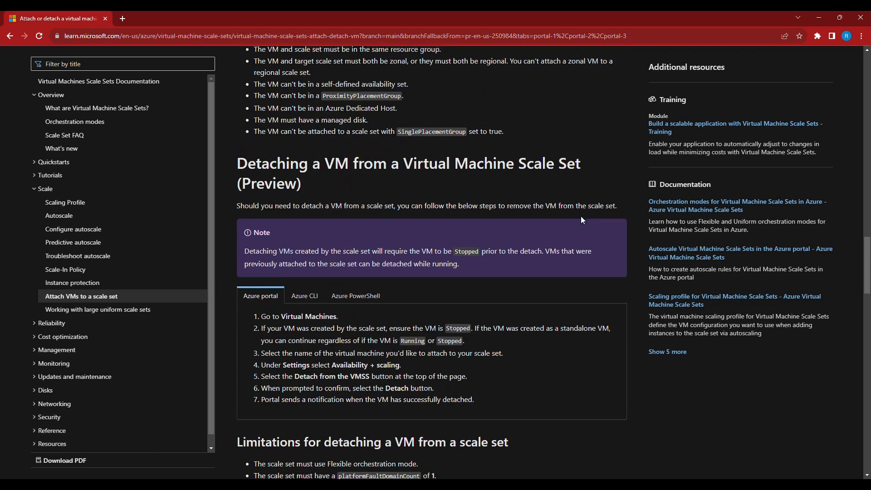
{"action": "scroll", "coordinate": [281, 165], "scroll_direction": "up", "scroll_amount": 1}
{"action": "left_click_drag", "start_coordinate": [237, 154], "coordinate": [484, 201]}
{"action": "scroll", "coordinate": [494, 198], "scroll_direction": "up", "scroll_amount": 4}
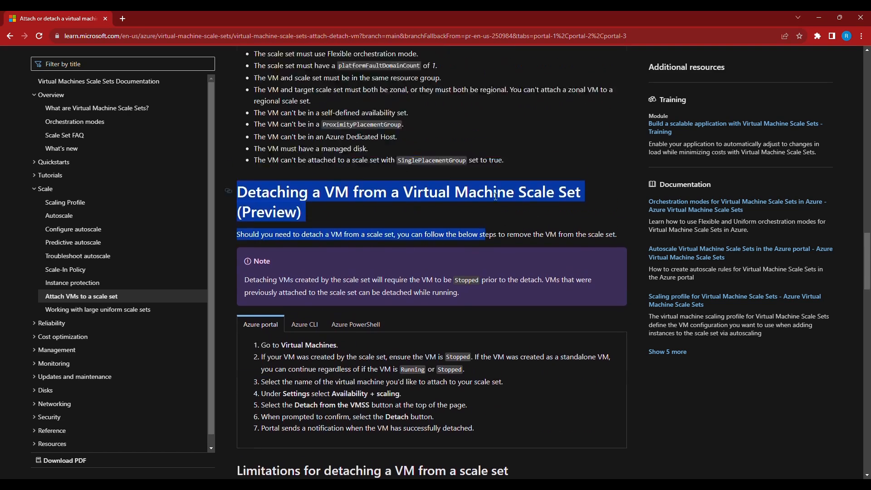
Step: Read the attach and detach troubleshooting tables in the article
{"action": "scroll", "coordinate": [494, 197], "scroll_direction": "down", "scroll_amount": 15}
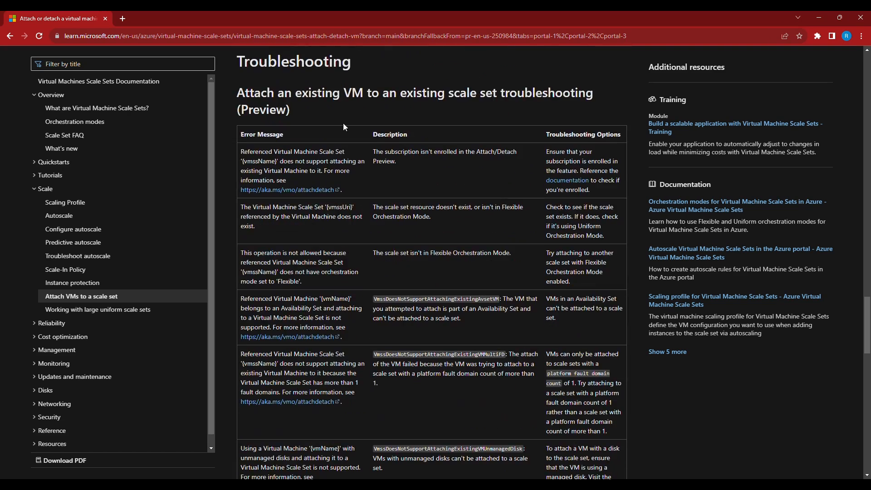
{"action": "scroll", "coordinate": [463, 105], "scroll_direction": "up", "scroll_amount": 1}
{"action": "scroll", "coordinate": [491, 238], "scroll_direction": "down", "scroll_amount": 12}
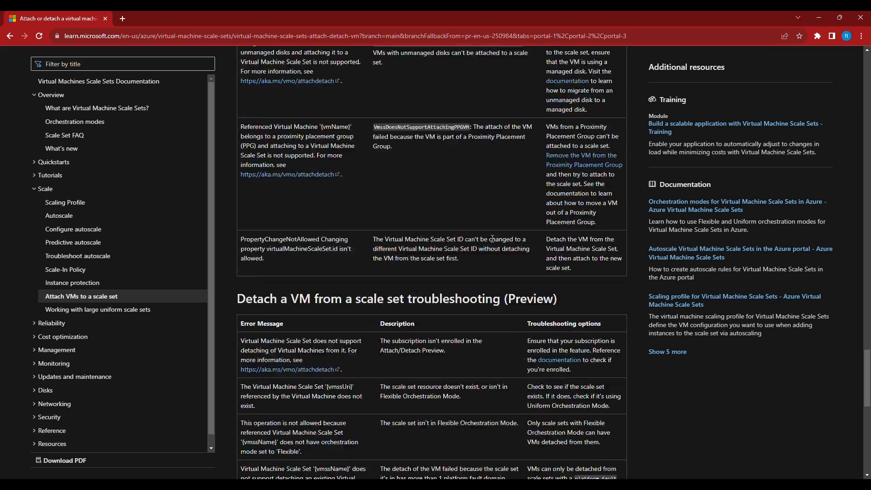
{"action": "scroll", "coordinate": [492, 238], "scroll_direction": "down", "scroll_amount": 5}
{"action": "scroll", "coordinate": [492, 238], "scroll_direction": "up", "scroll_amount": 20}
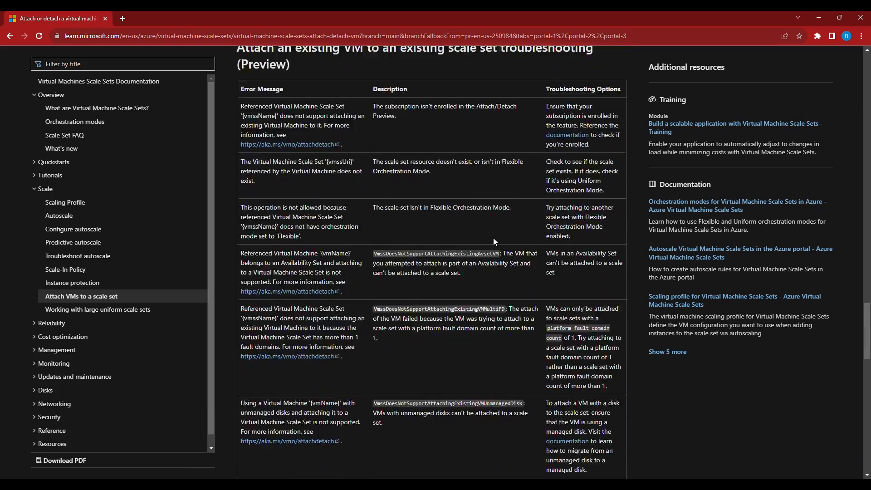
{"action": "scroll", "coordinate": [494, 236], "scroll_direction": "up", "scroll_amount": 20}
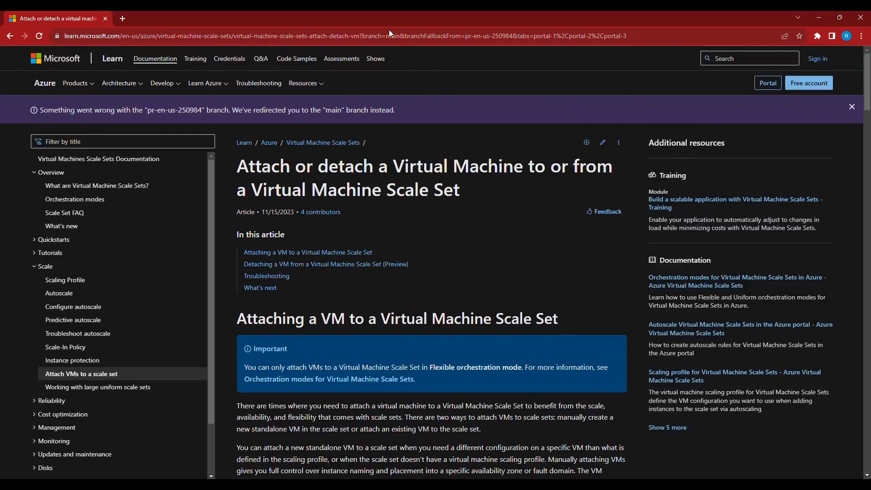